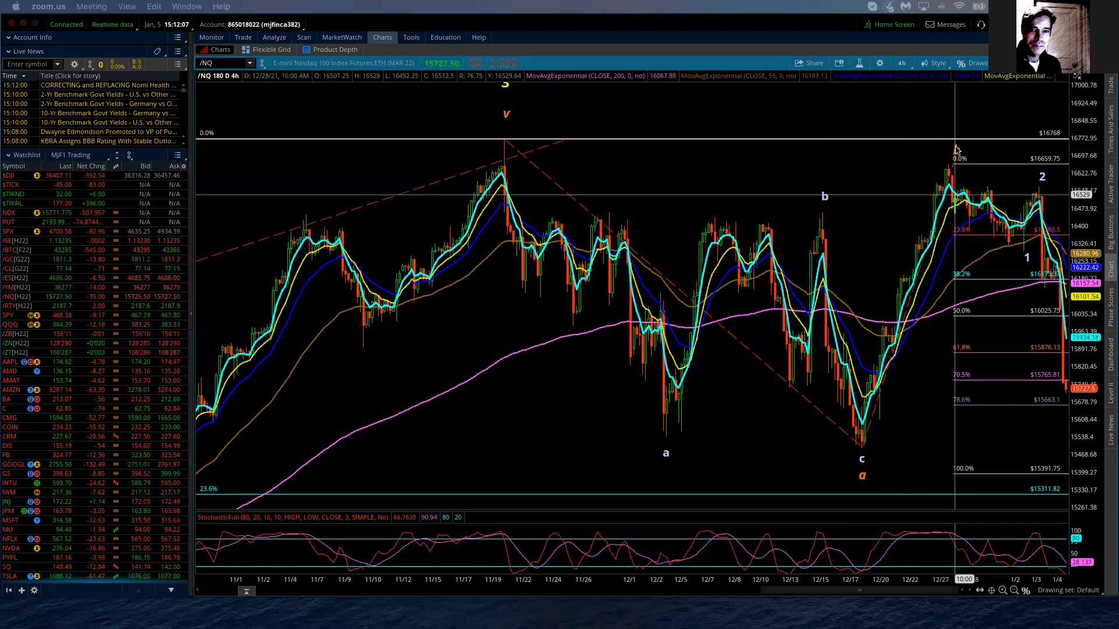
# Step: Place an orange 'b' wave label on the late-December high at the 0.0% Fib level, then deselect it
pyautogui.click(956, 149)
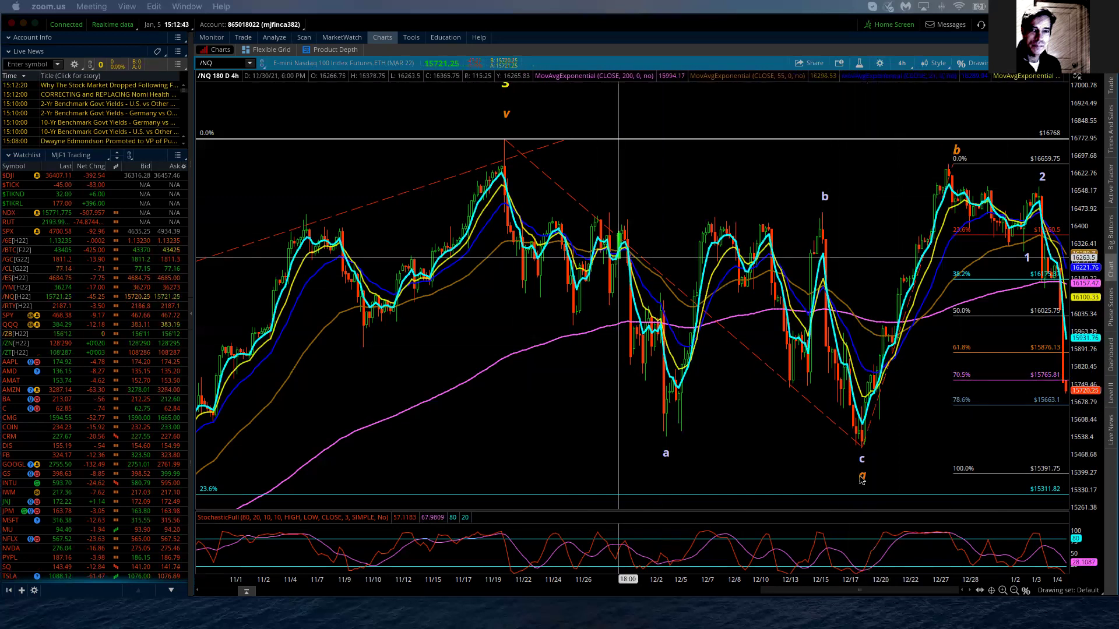
pyautogui.click(956, 150)
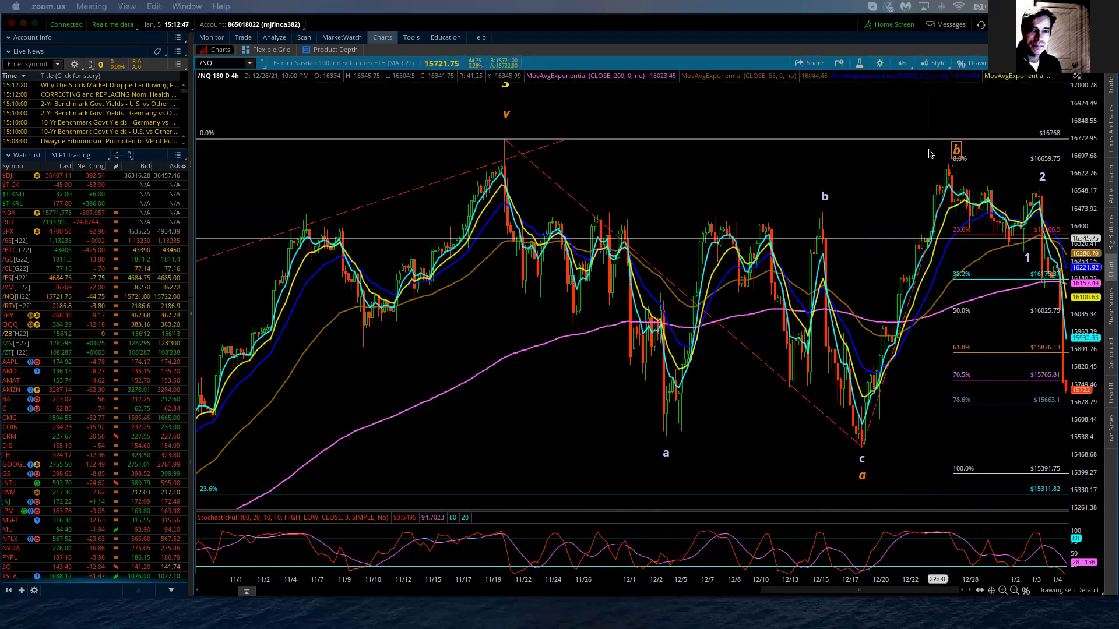
pyautogui.click(929, 153)
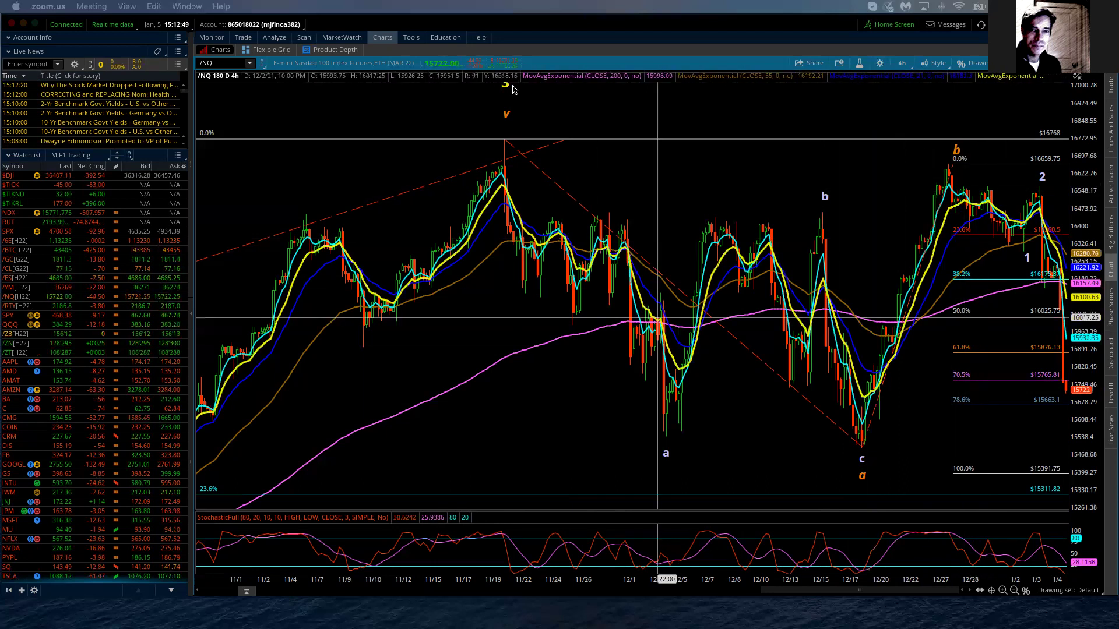
pyautogui.click(908, 477)
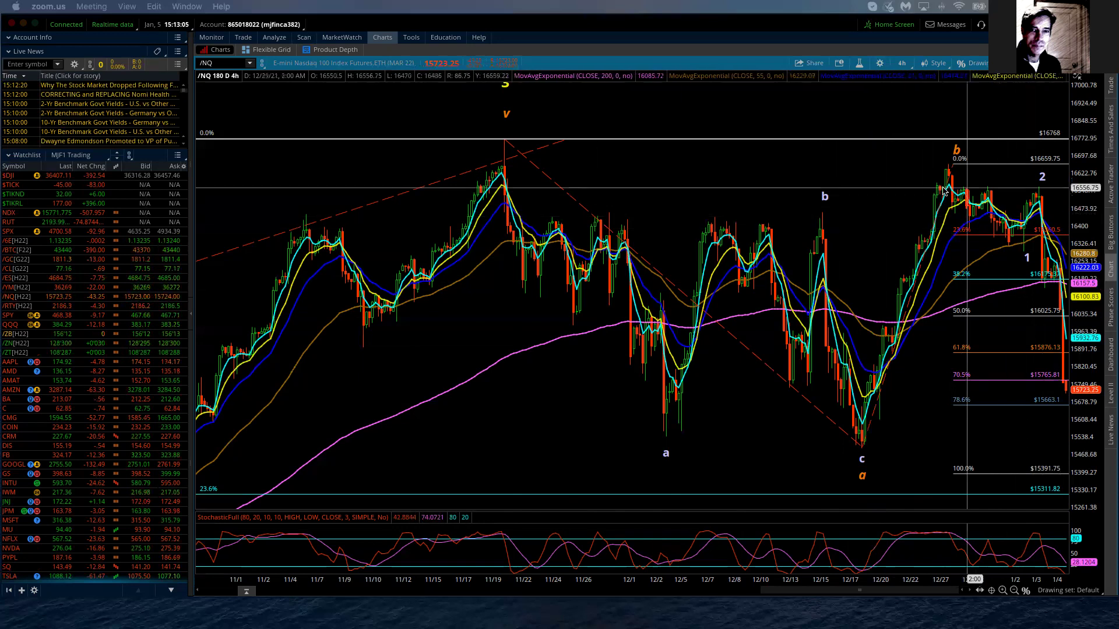
pyautogui.click(1026, 257)
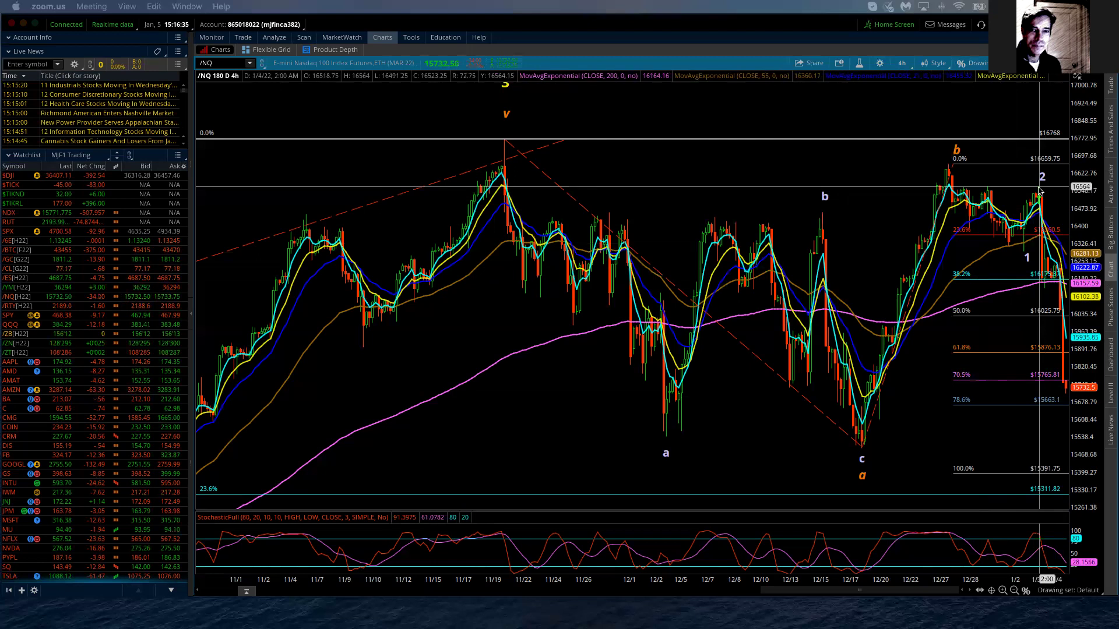
# Step: Drag a Fibonacci retracement from the 16554.25 high down to the 15715.75 low
pyautogui.click(1040, 191)
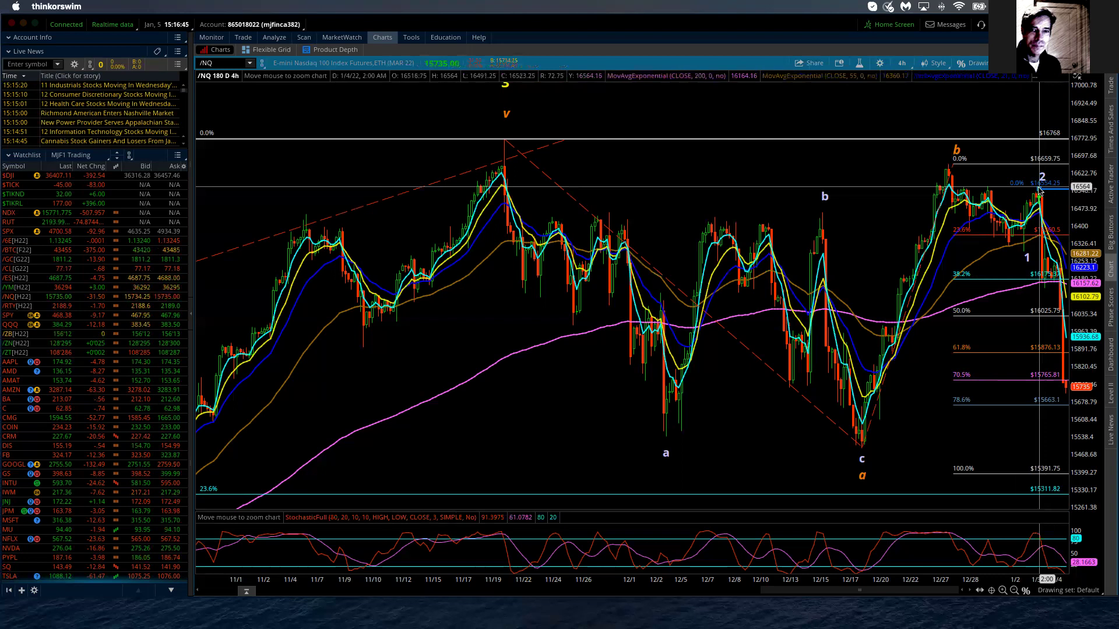
pyautogui.moveTo(1041, 191); pyautogui.dragTo(1040, 302)
pyautogui.moveTo(1037, 377); pyautogui.dragTo(1065, 394)
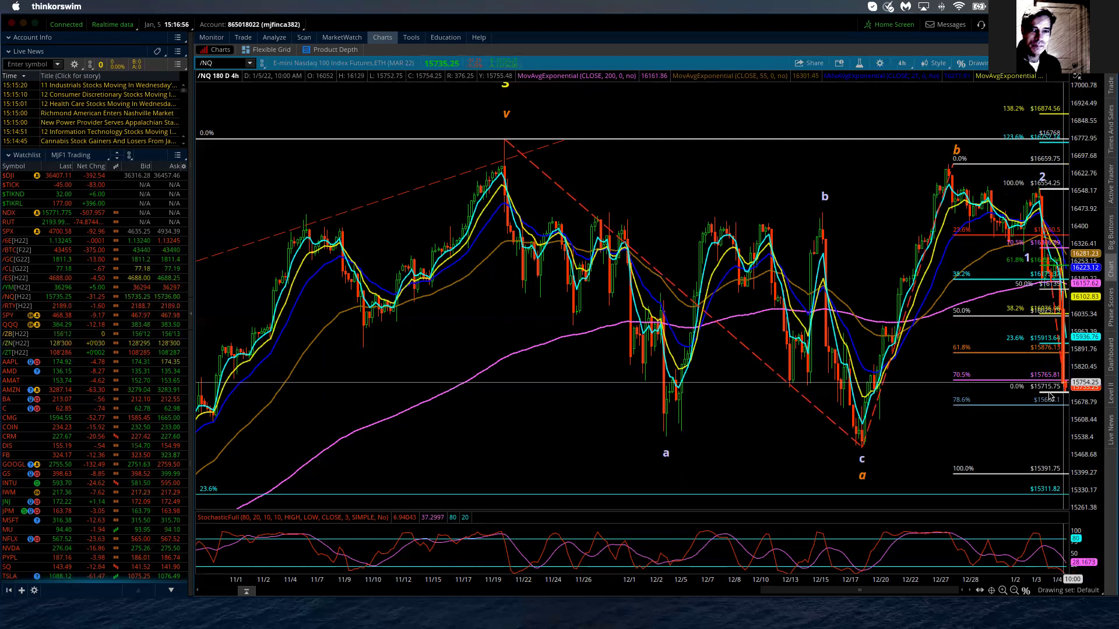
# Step: Change the new Fibonacci retracement's end price to 15710.25 in its properties
pyautogui.rightClick(1053, 395)
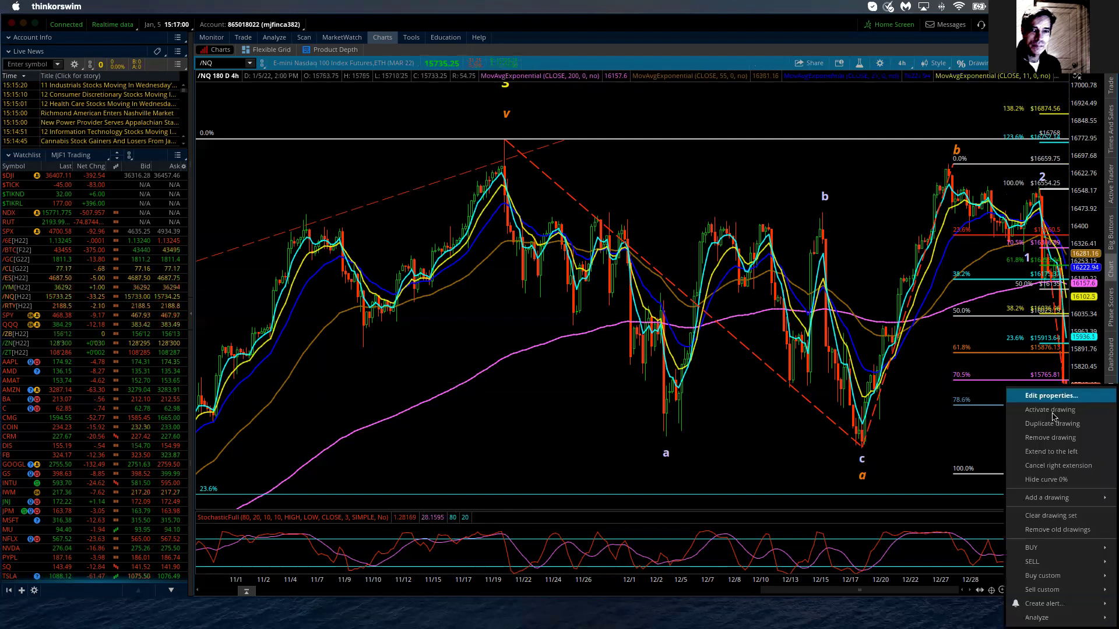
pyautogui.click(1052, 396)
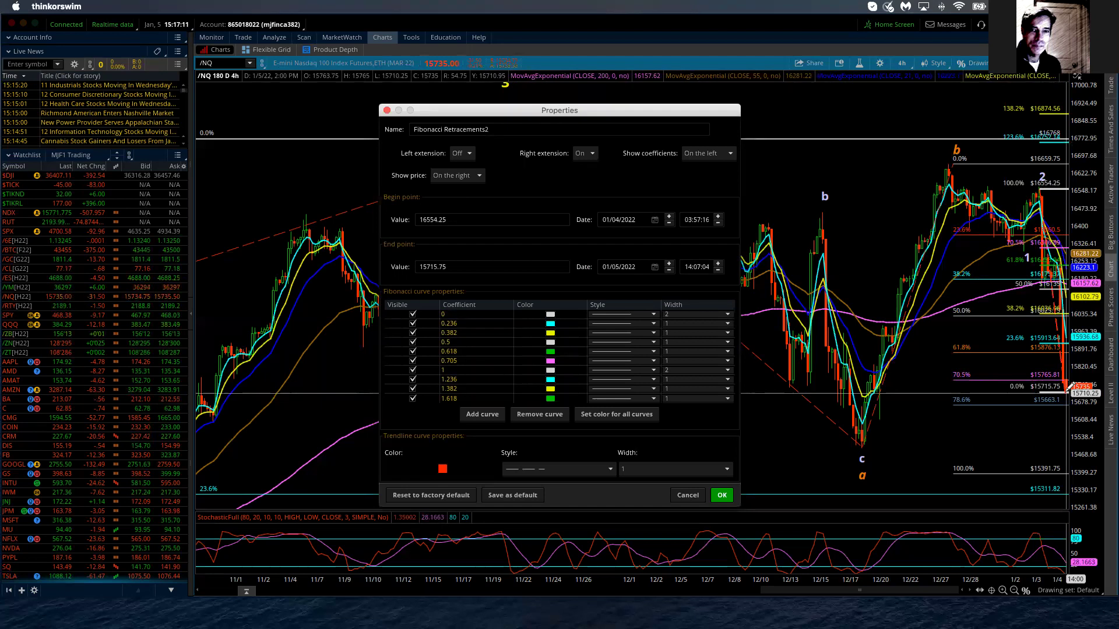
pyautogui.click(447, 265)
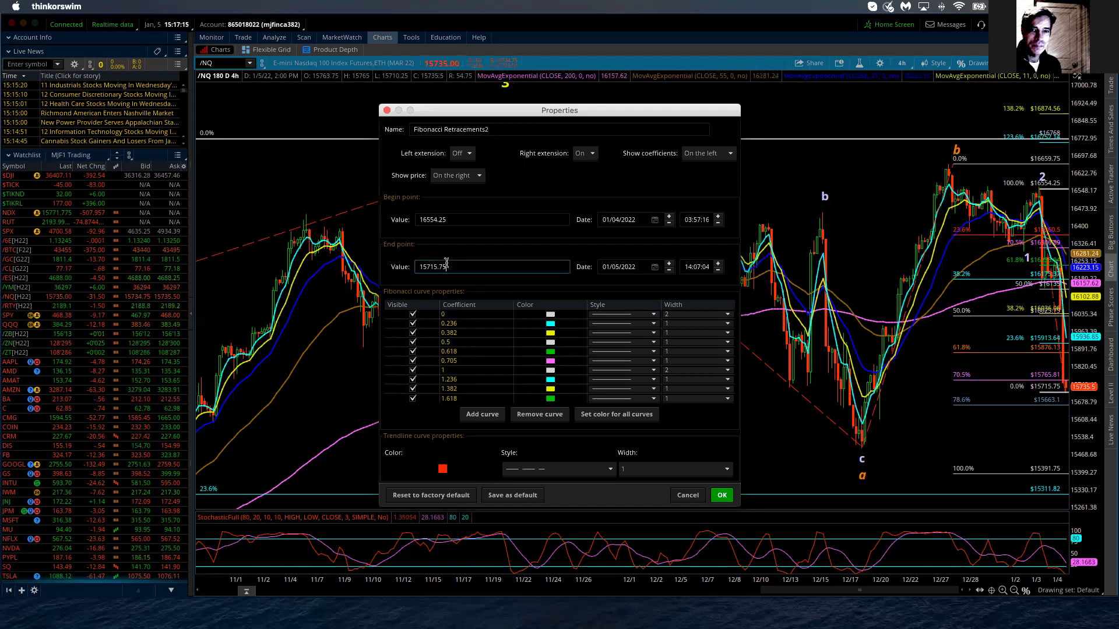
pyautogui.press('BackSpace')
pyautogui.press('BackSpace')
pyautogui.press('BackSpace')
pyautogui.press('BackSpace')
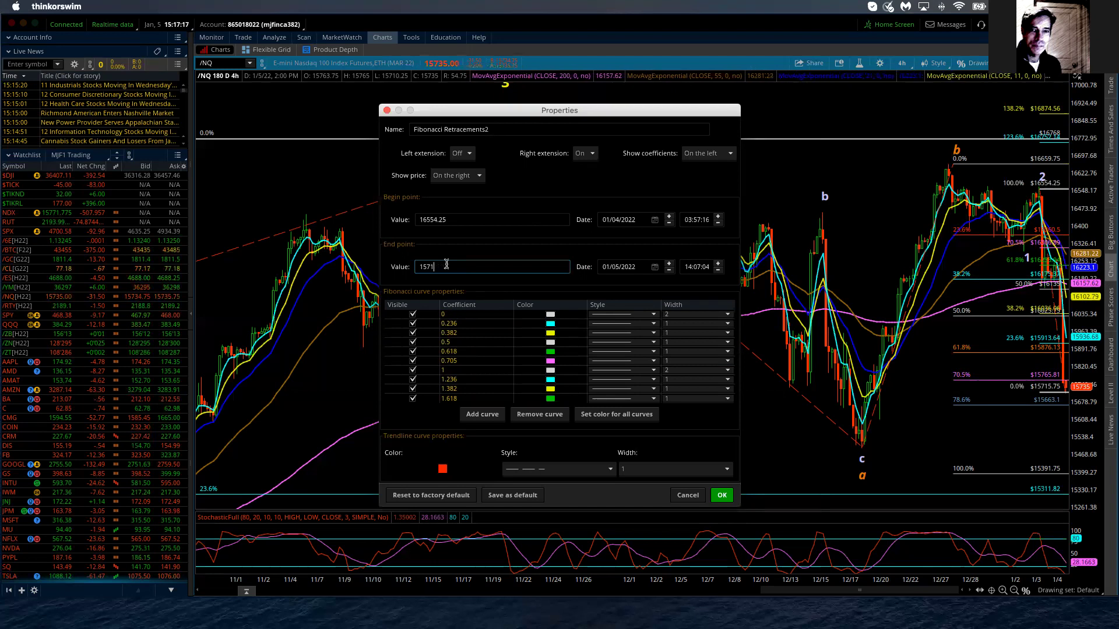
pyautogui.write('0.25')
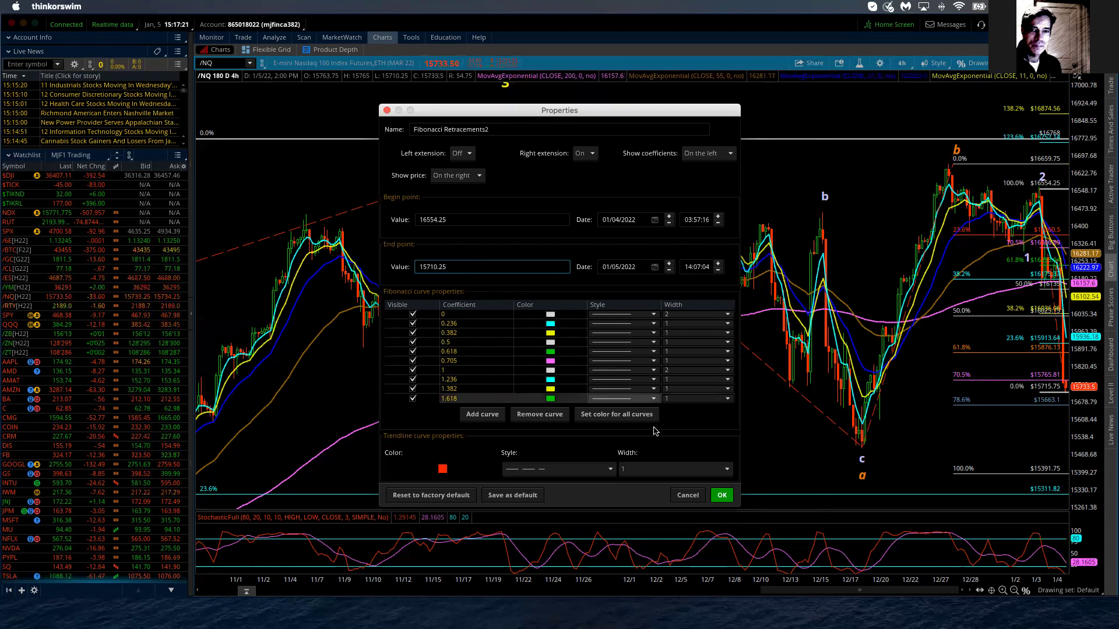
pyautogui.click(721, 495)
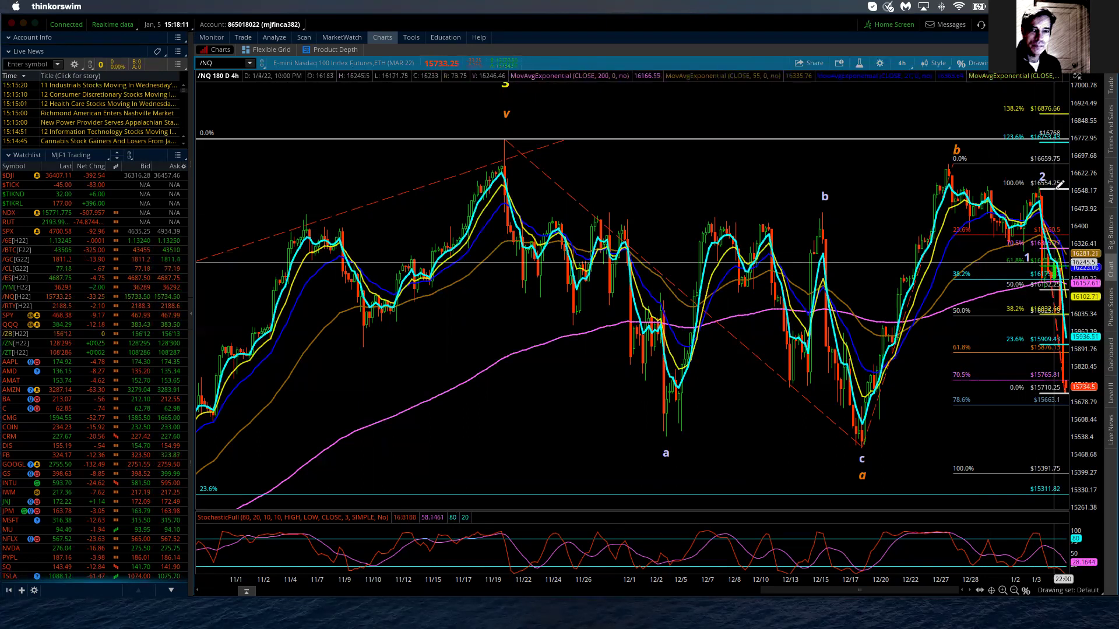
pyautogui.moveTo(1060, 183)
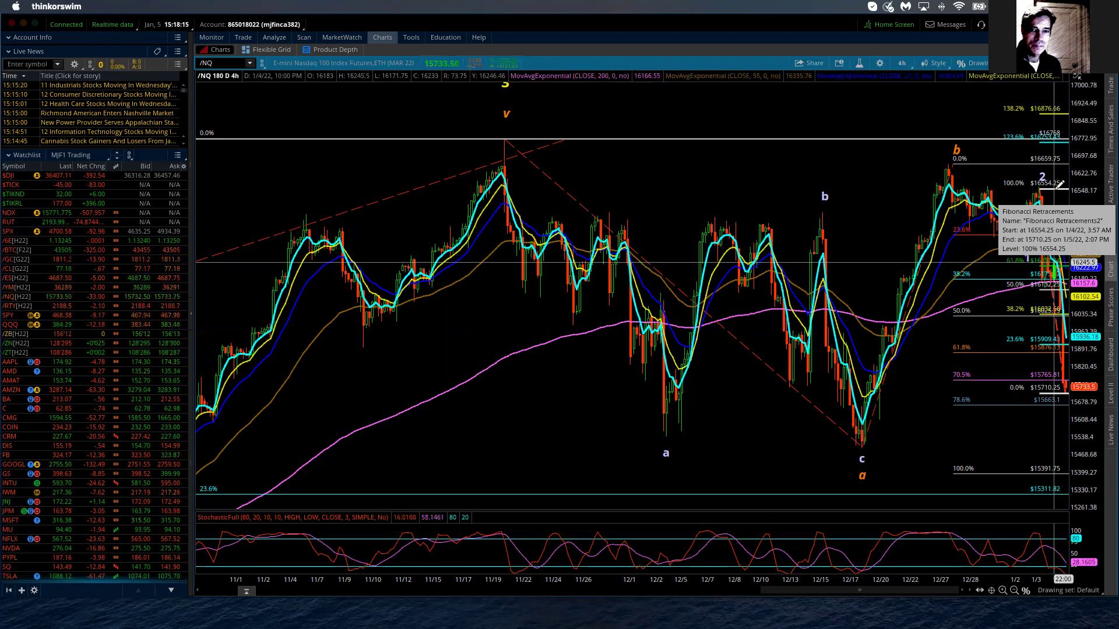
# Step: Delete the short-term Fibonacci drawing, redraw one from the wave 2 high to the low, and delete it
pyautogui.rightClick(1059, 184)
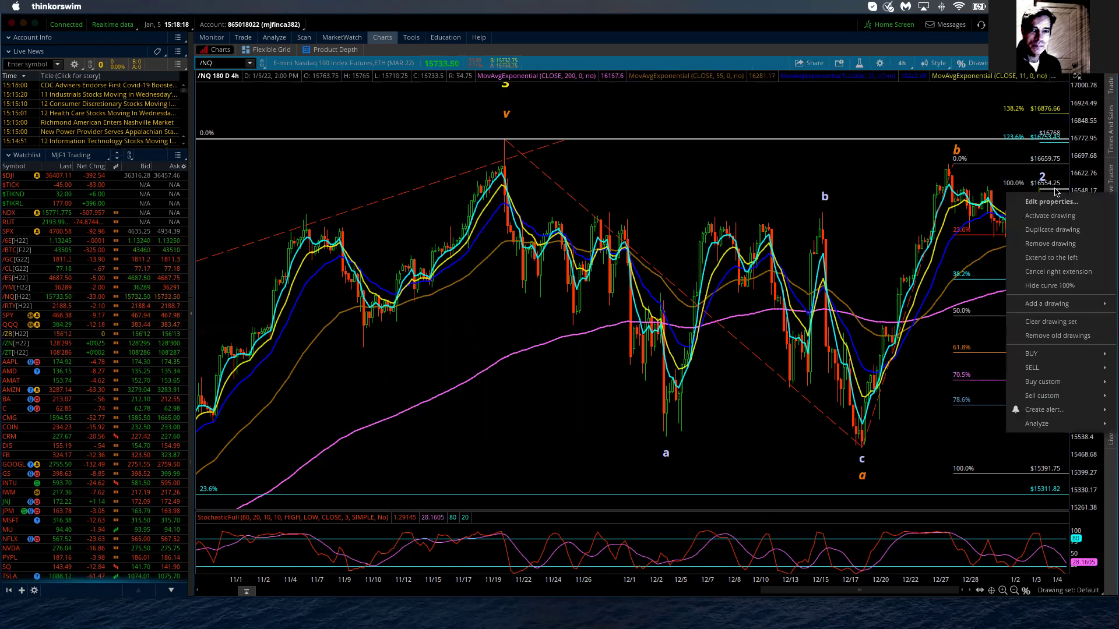
pyautogui.click(1051, 244)
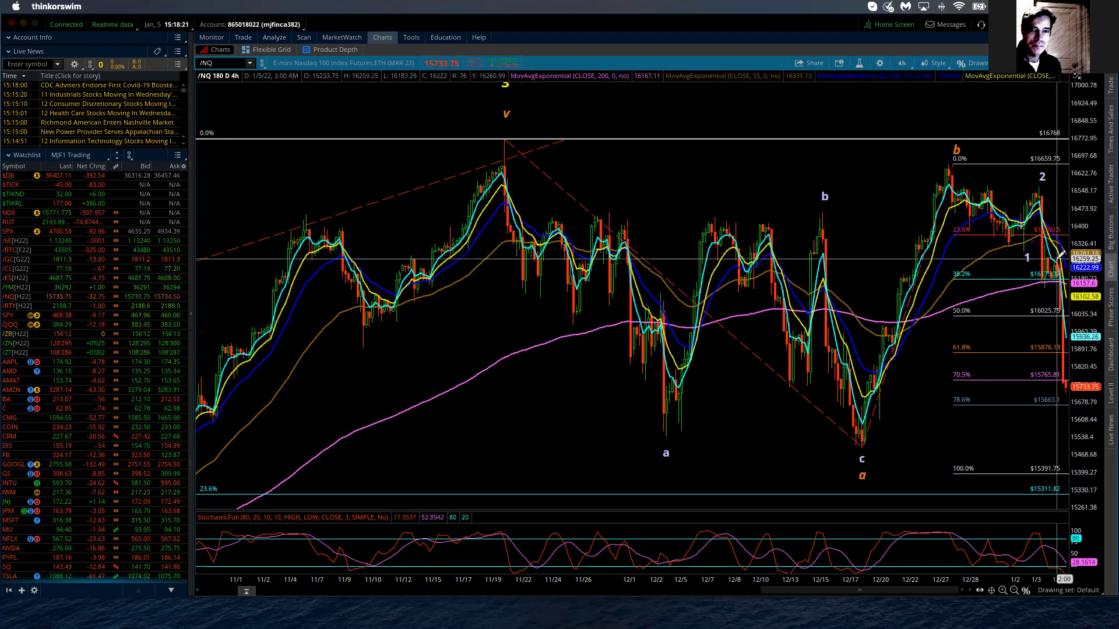
pyautogui.click(1059, 254)
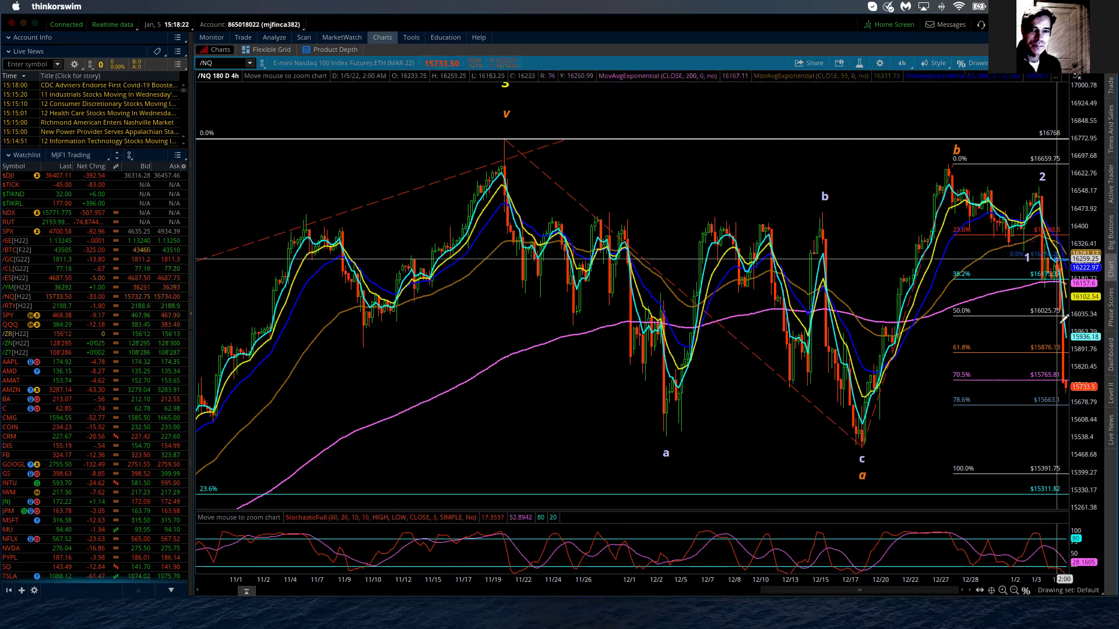
pyautogui.click(1066, 389)
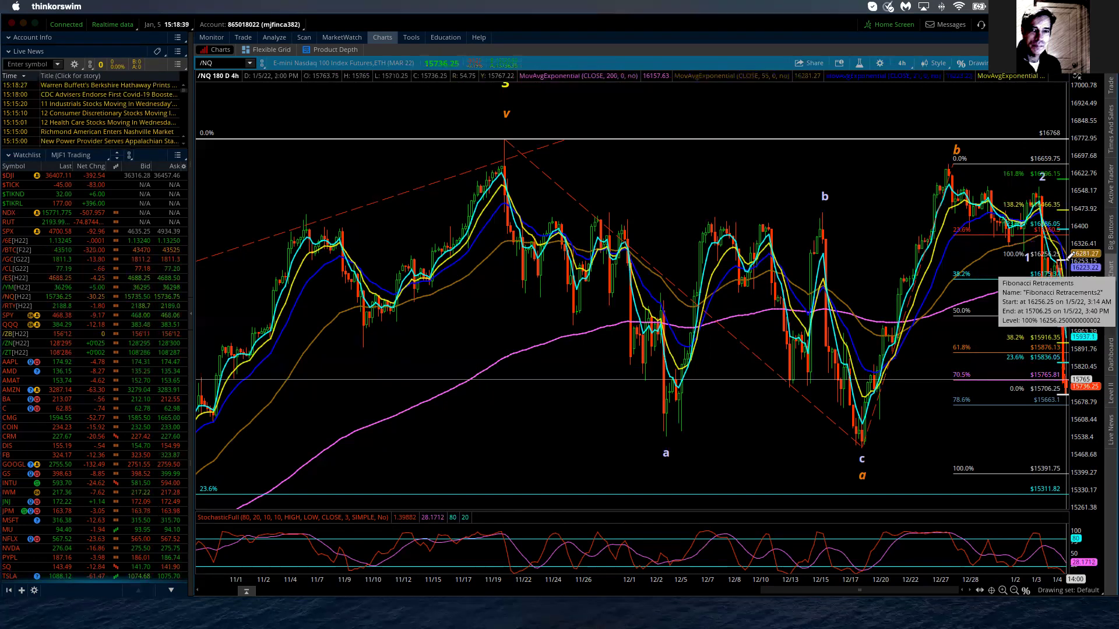
pyautogui.rightClick(1066, 264)
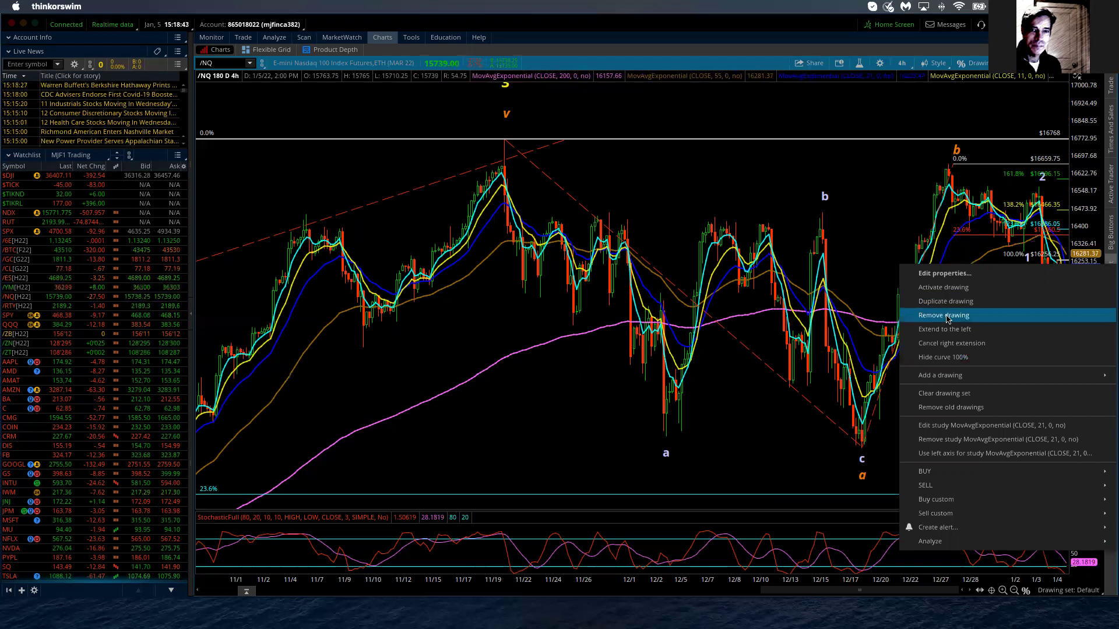
pyautogui.click(959, 301)
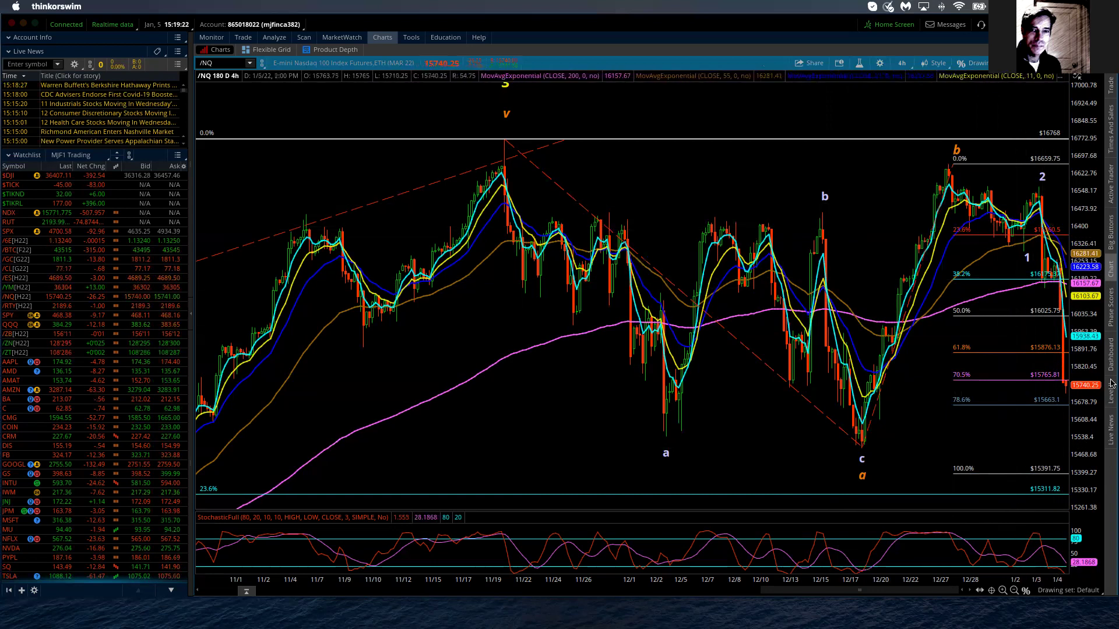
# Step: Drag the price axis down to bring the 123.6% and 138.2% extension levels into view
pyautogui.moveTo(1089, 375); pyautogui.dragTo(1099, 483)
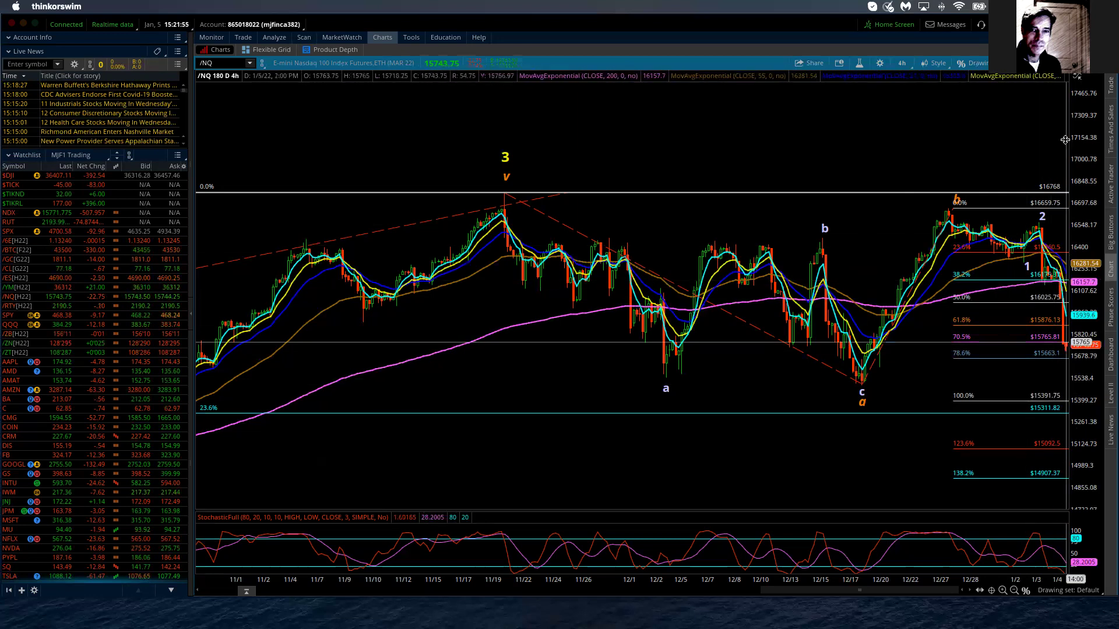
# Step: Switch /NQ to the 1 Y : 1D chart and zoom into 11/10 through early January
pyautogui.click(902, 64)
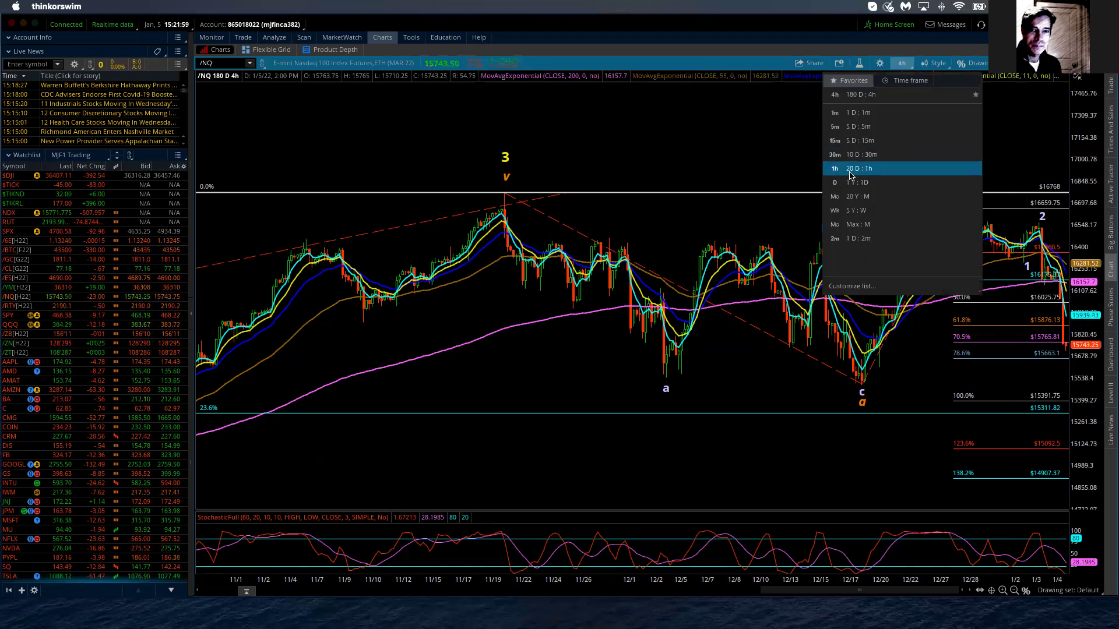
pyautogui.click(859, 182)
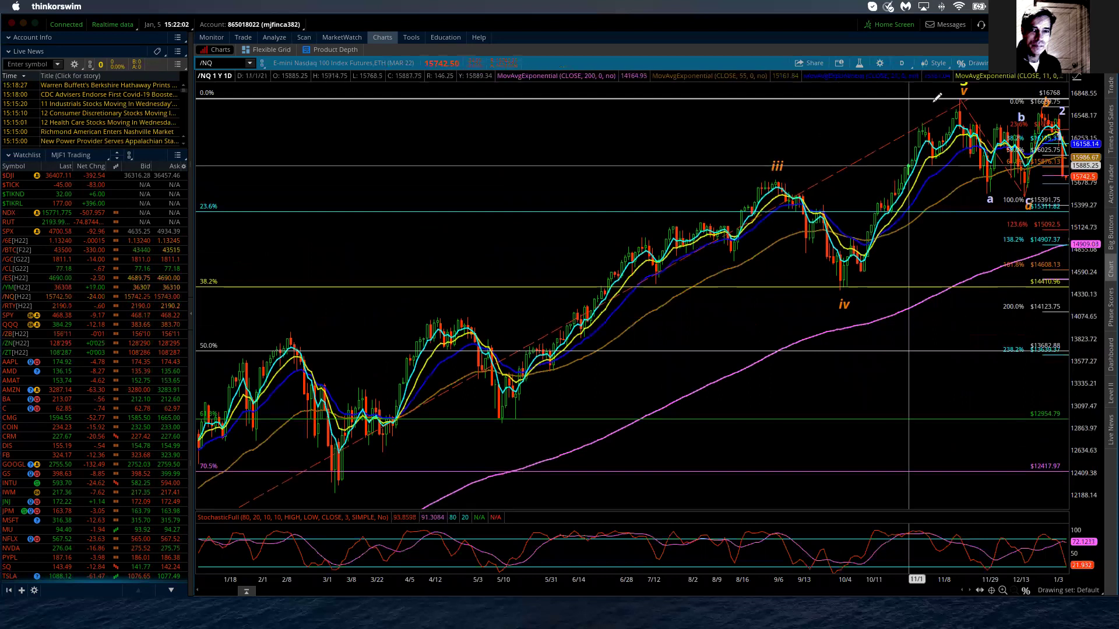
pyautogui.moveTo(935, 98); pyautogui.dragTo(1096, 100)
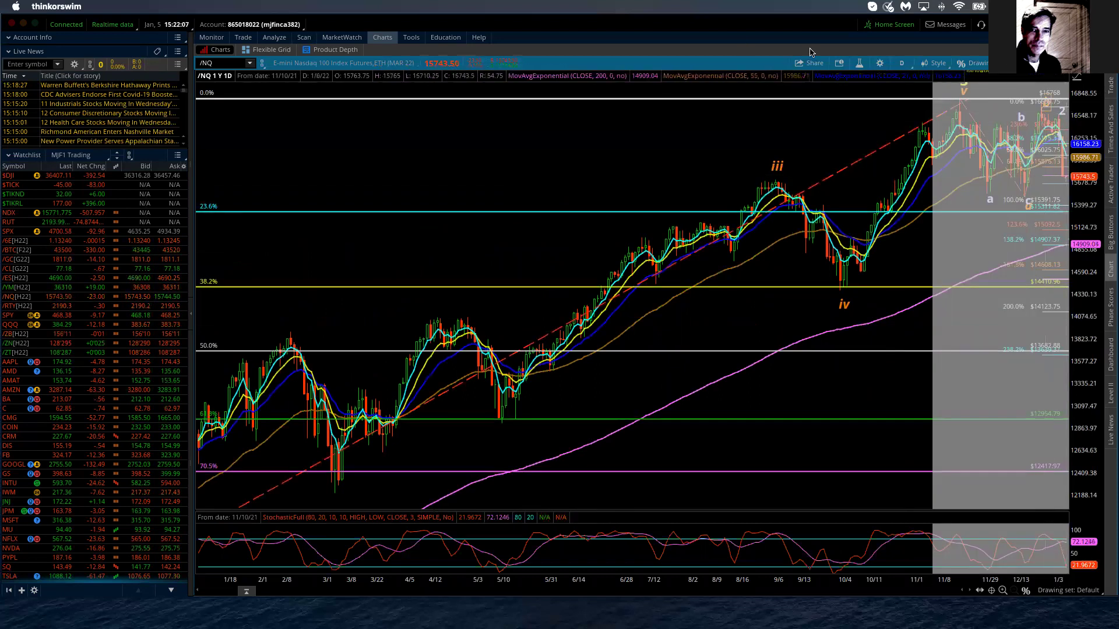
pyautogui.click(906, 89)
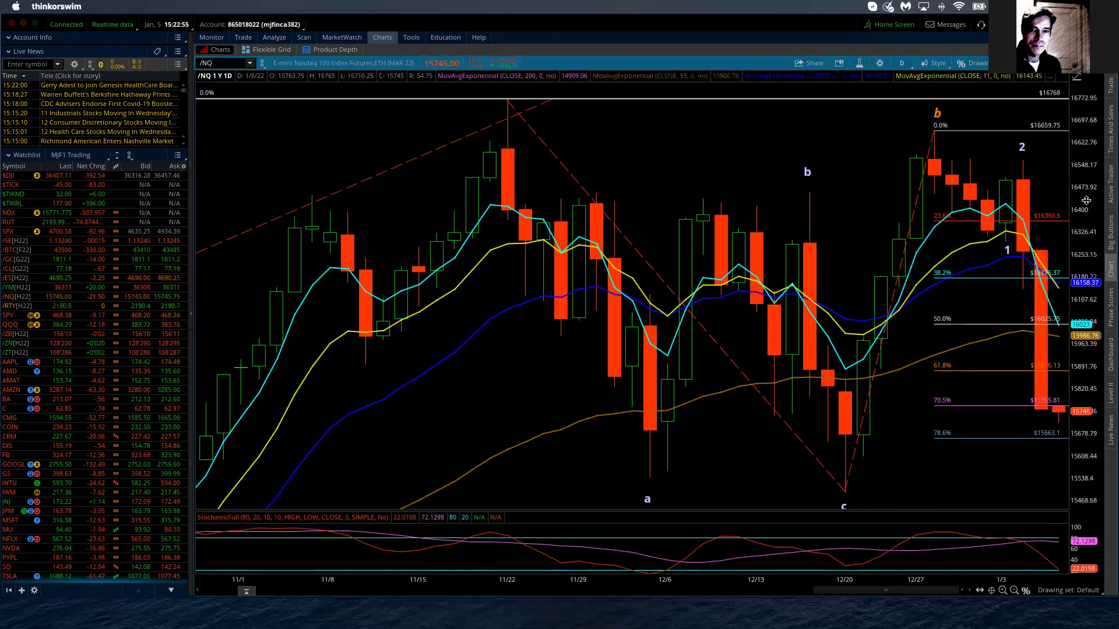
# Step: Compress the daily chart's price scale to show more Fibonacci levels and open the time-frame list
pyautogui.moveTo(1086, 208); pyautogui.dragTo(1095, 396)
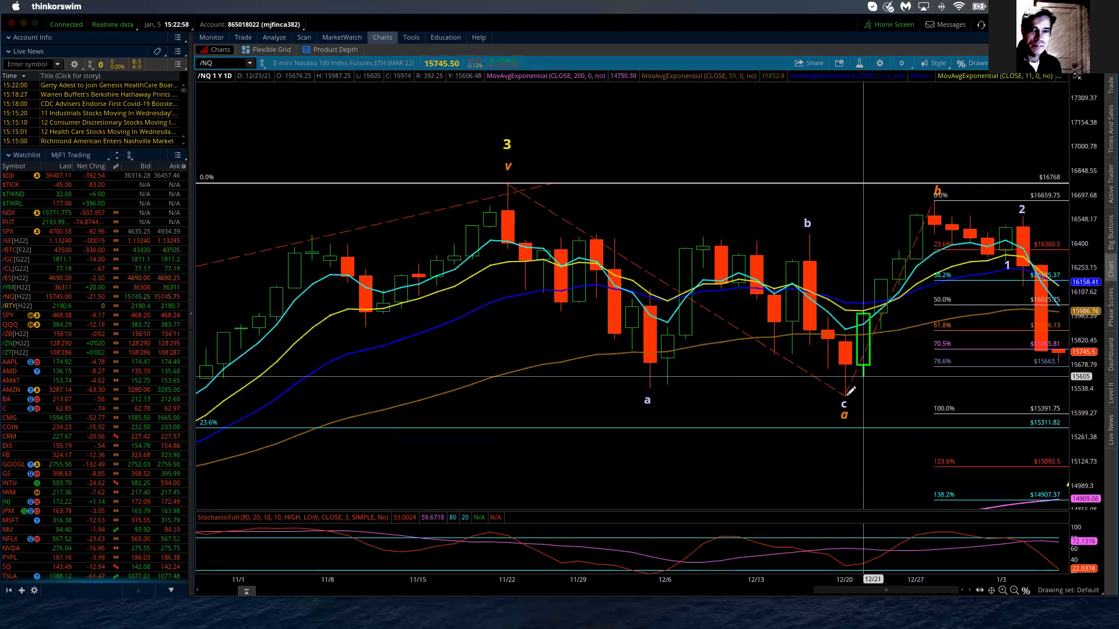
pyautogui.moveTo(849, 392)
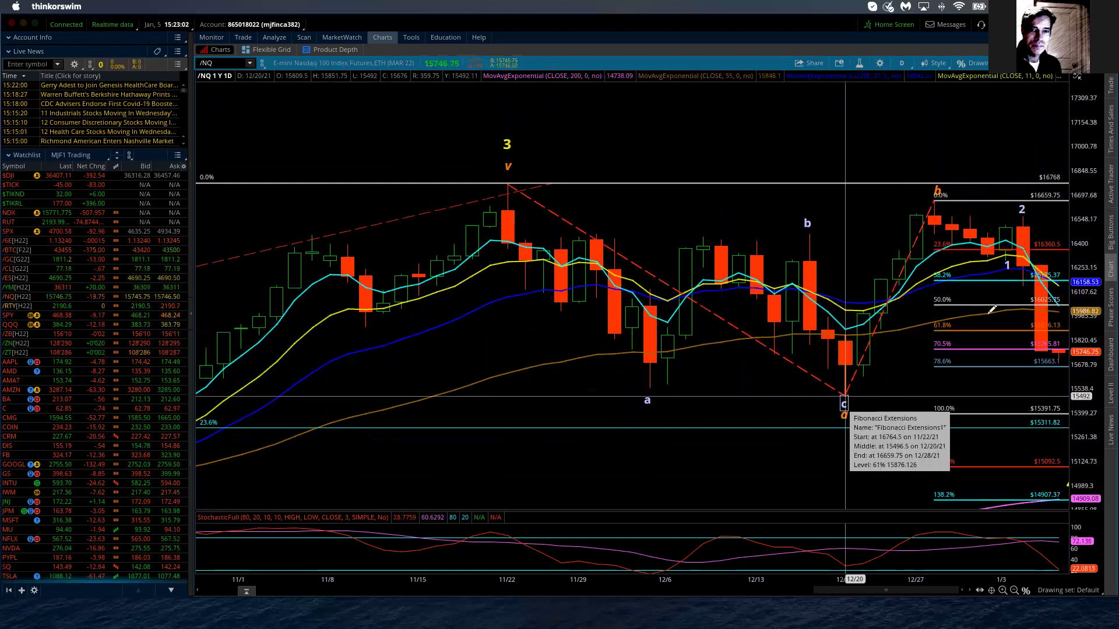
pyautogui.moveTo(1083, 262); pyautogui.dragTo(1083, 303)
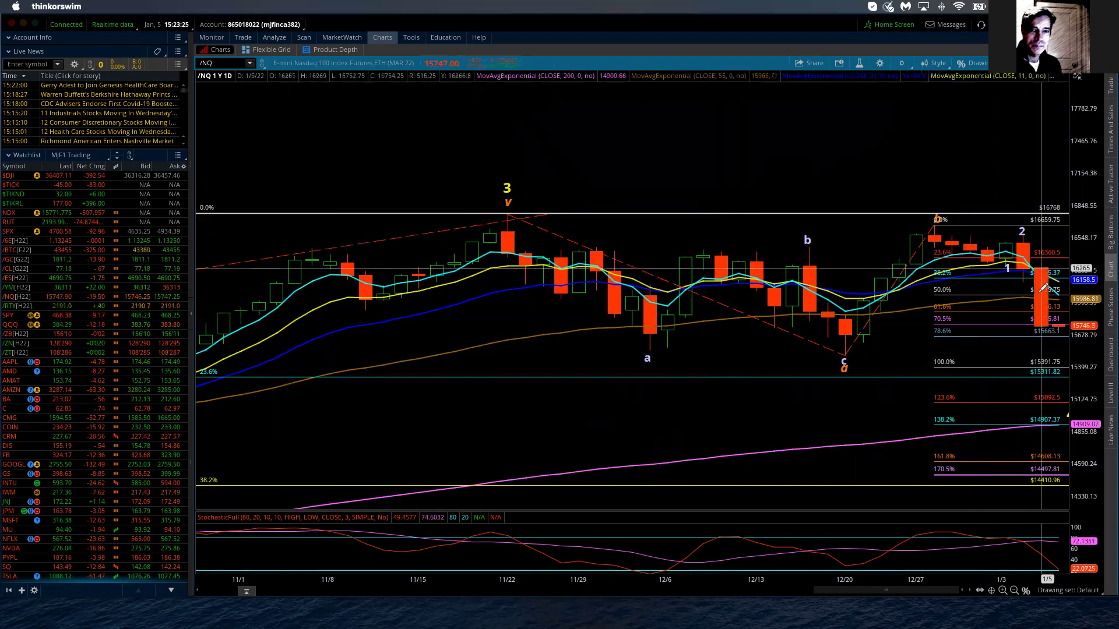
pyautogui.moveTo(1043, 288)
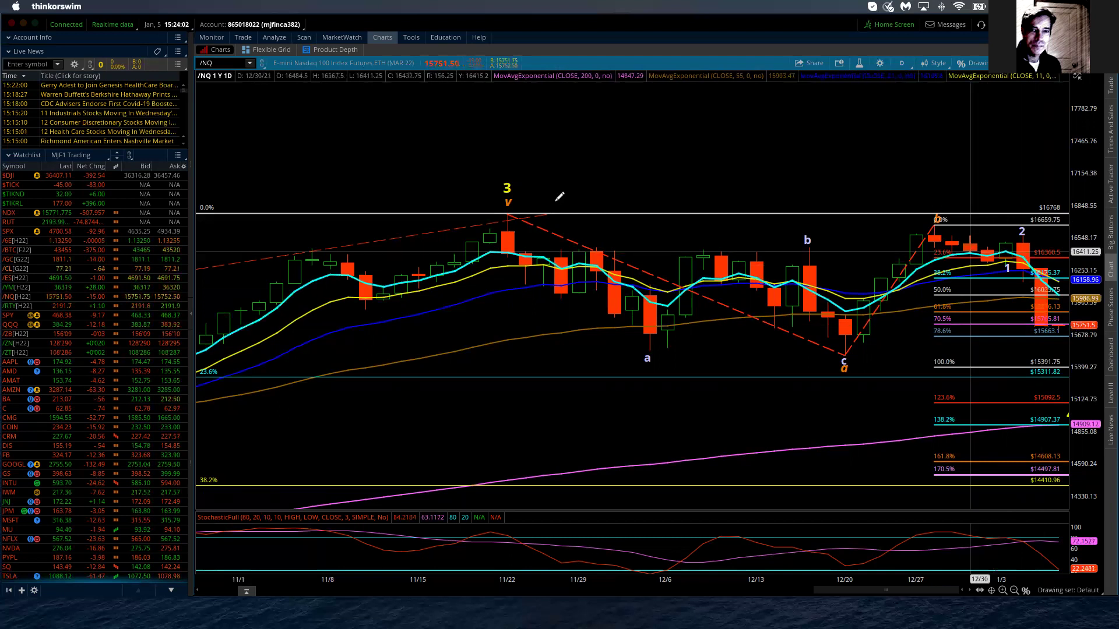
pyautogui.moveTo(508, 204)
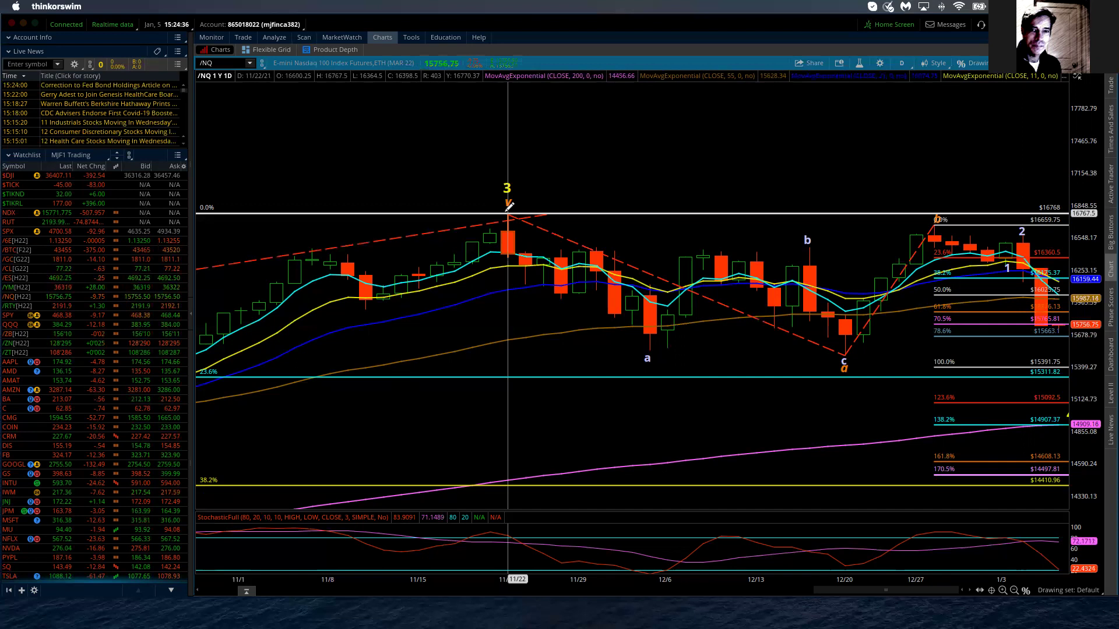
pyautogui.click(902, 64)
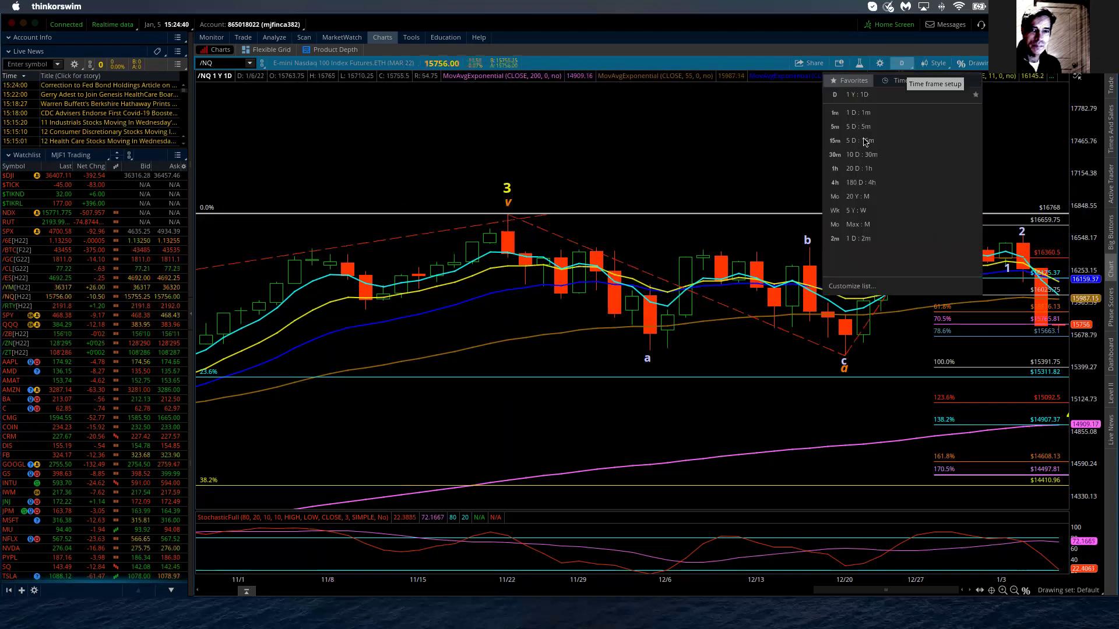
# Step: Choose the 20 D : 1h time frame
pyautogui.click(849, 169)
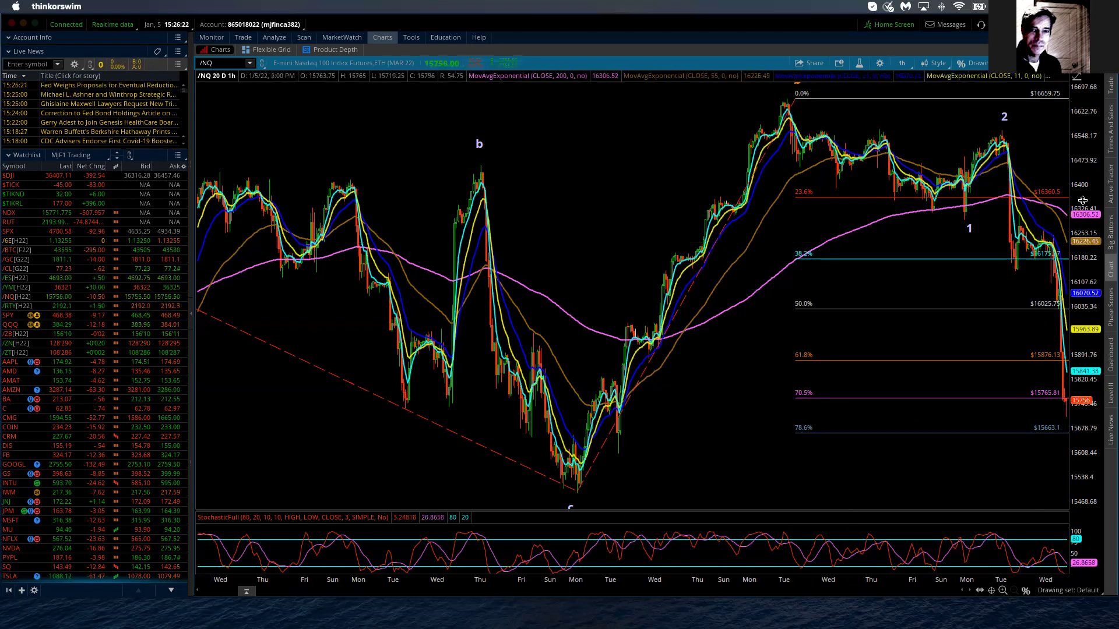
# Step: Drag the hourly chart's price axis down until the 15311.82 Fibonacci level is visible
pyautogui.moveTo(1082, 201); pyautogui.dragTo(1081, 286)
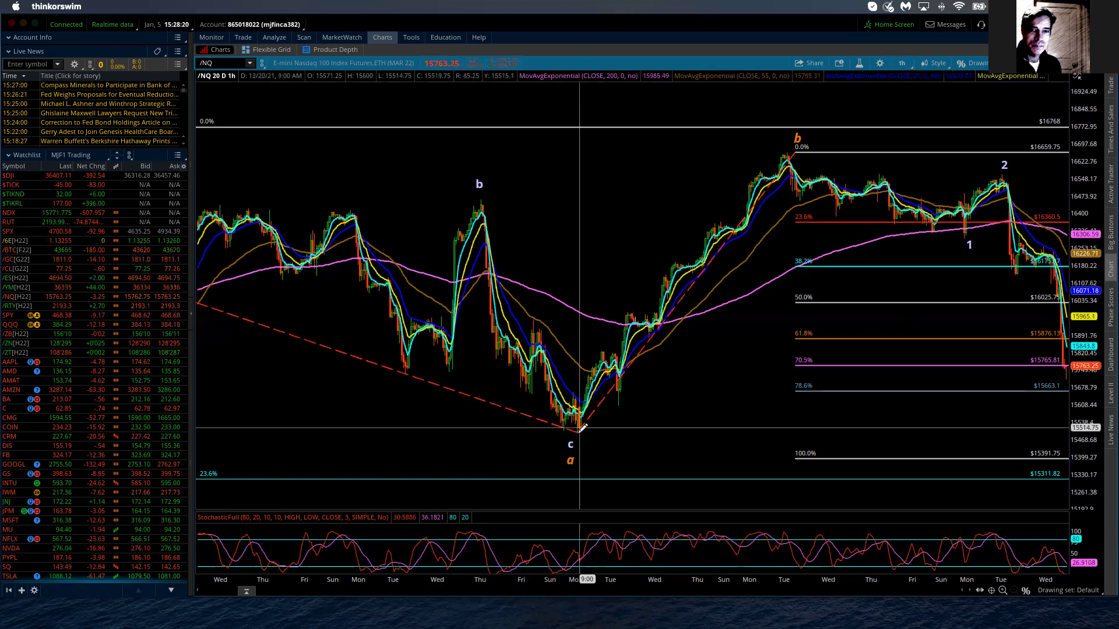
pyautogui.moveTo(581, 428)
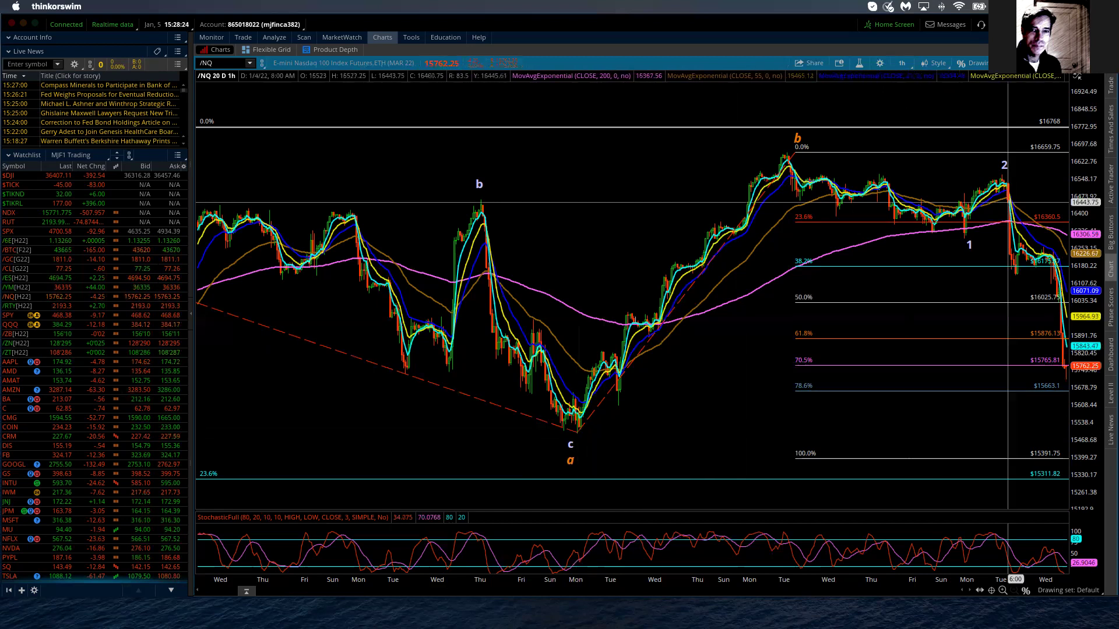
# Step: Compress the price scale further, then show the 1-, 2- and 5-minute /NQ charts on the Trade tab
pyautogui.moveTo(1091, 155); pyautogui.dragTo(1077, 384)
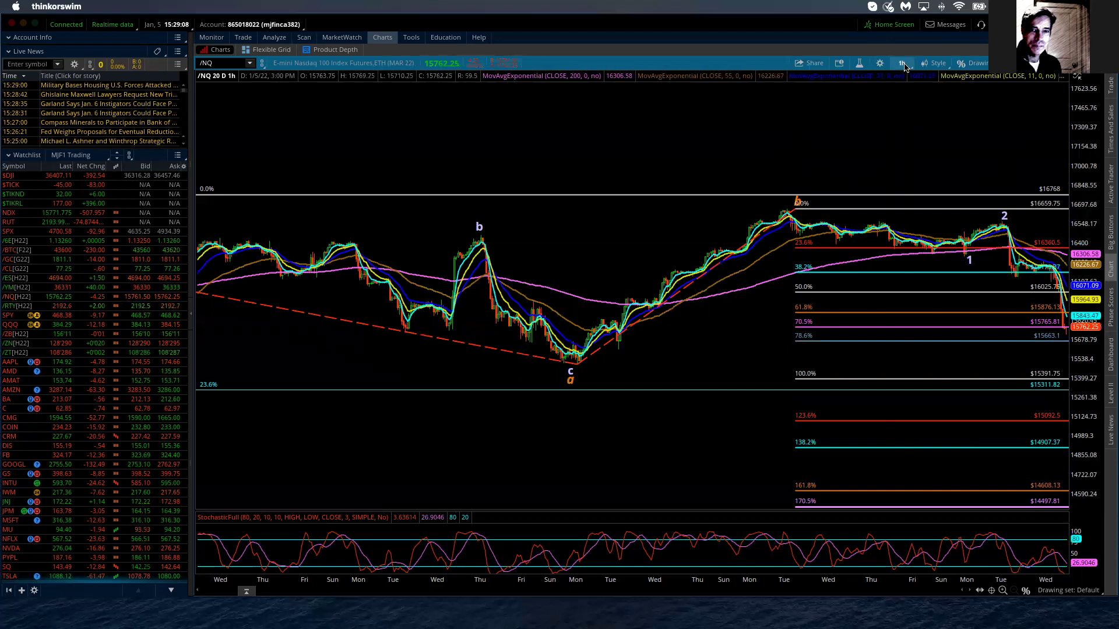
pyautogui.click(243, 38)
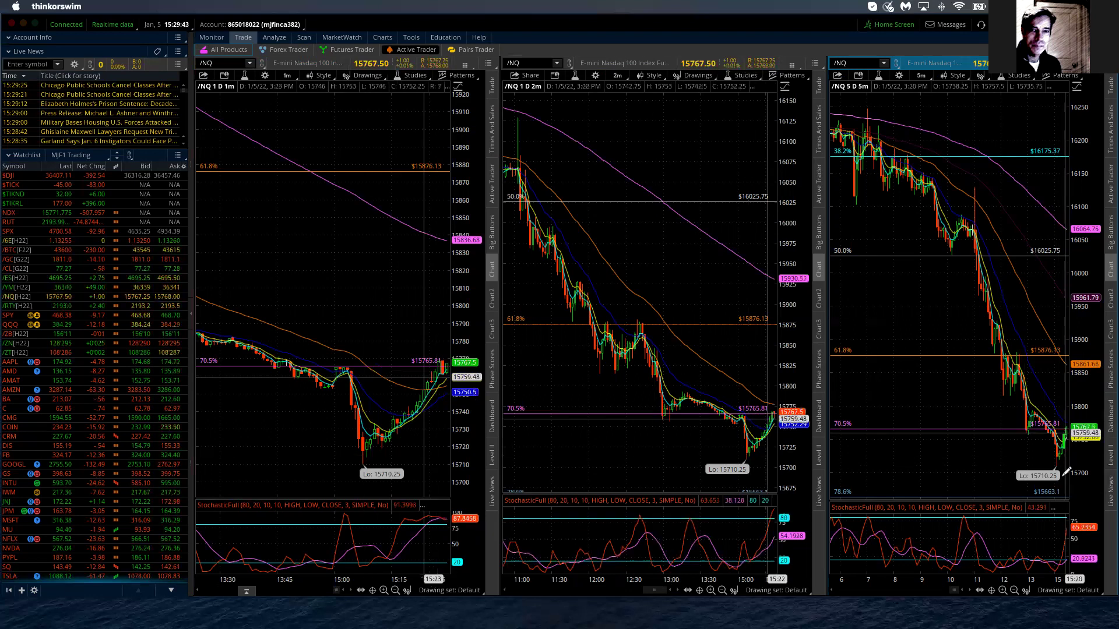
pyautogui.click(1065, 454)
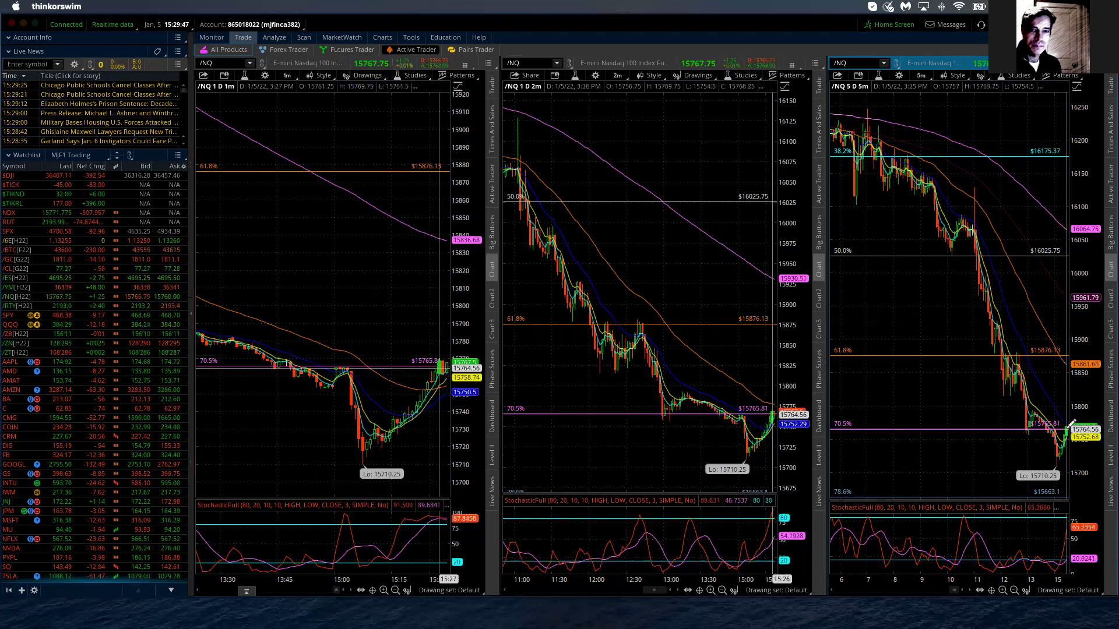
pyautogui.click(1067, 448)
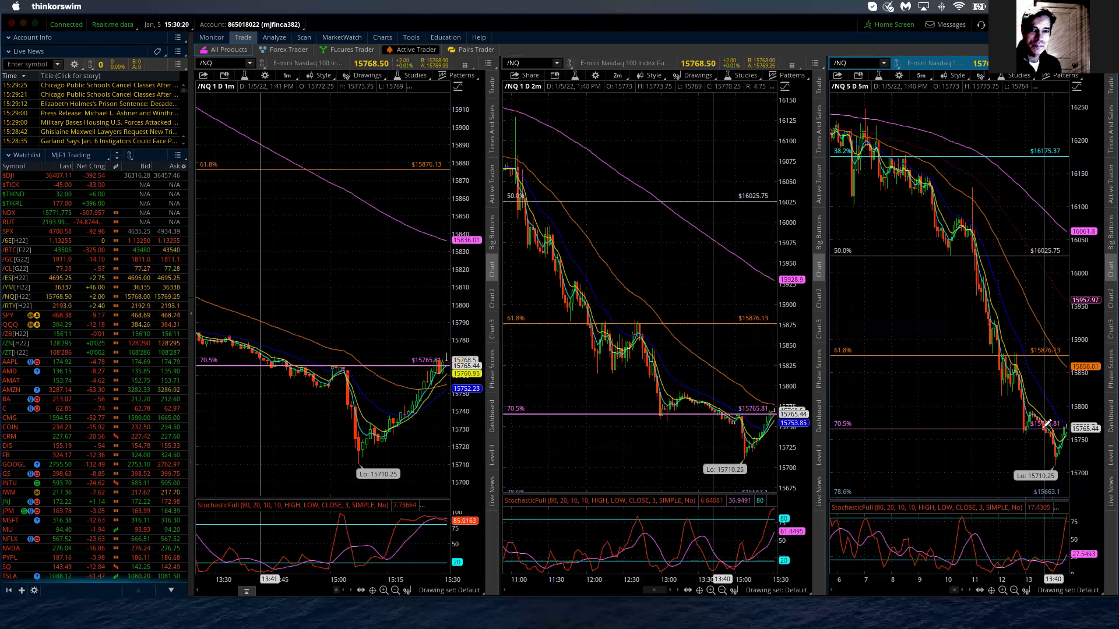
# Step: Show the /NQ 20D 1h chart with its Fibonacci levels and wave labels
pyautogui.moveTo(1046, 425)
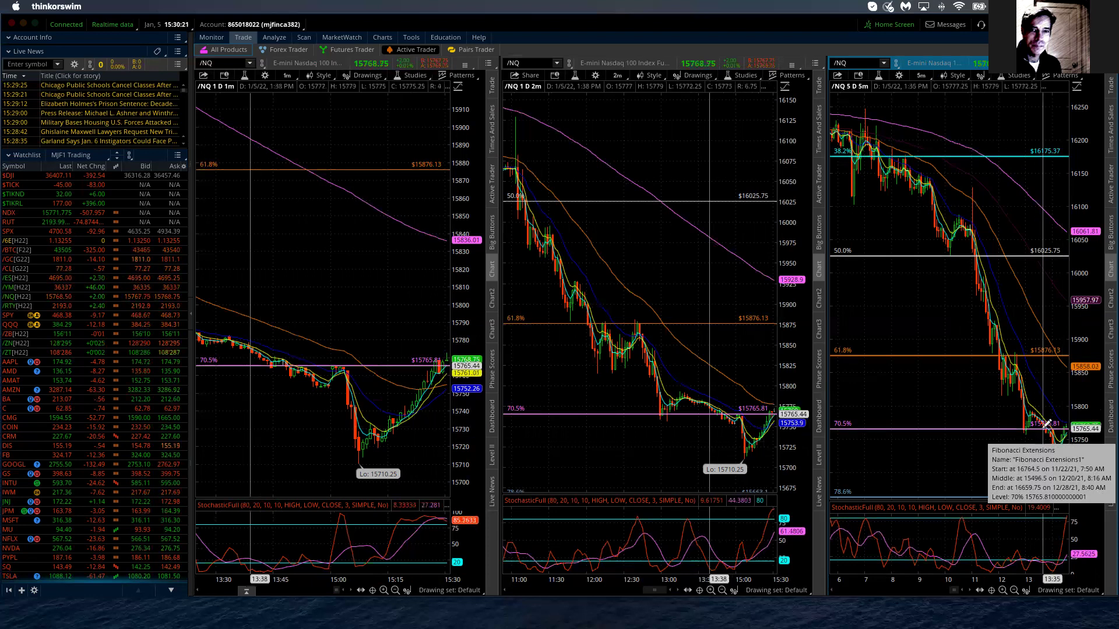